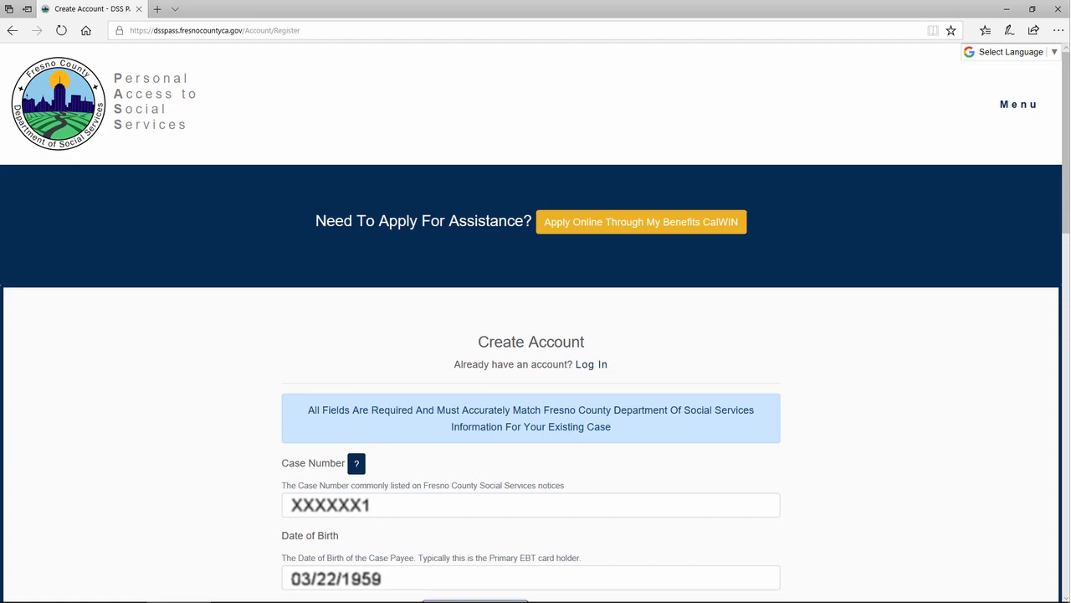
Scroll down the Create Account form to reach the SSN field.
scroll(536, 377, "down", 6)
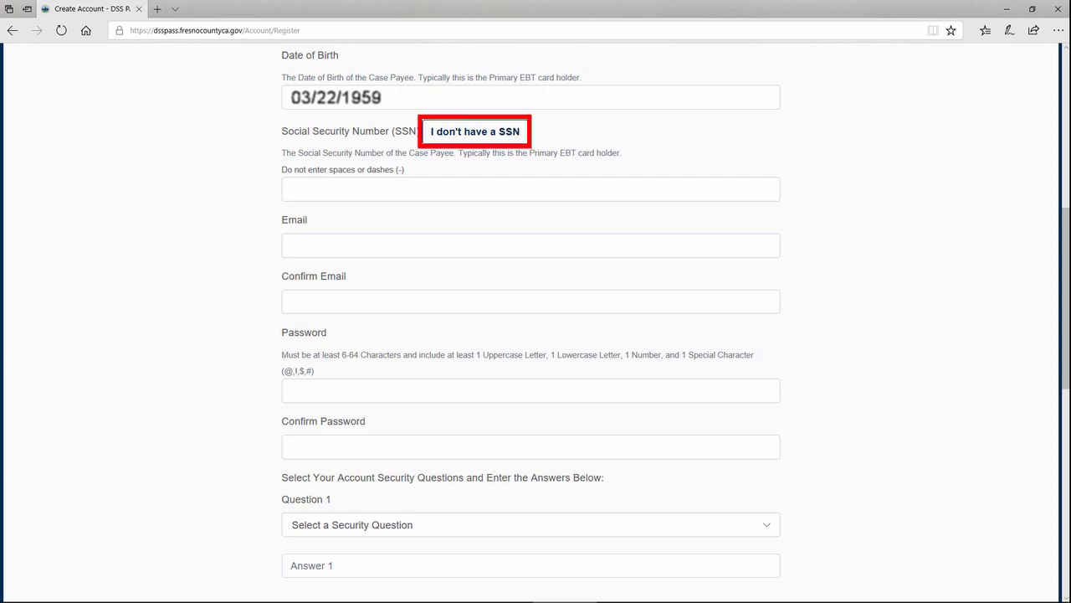
Enter the payee's CIN and the account e-mail in both e-mail fields, fixing the typo.
type("XXXXXXXX6")
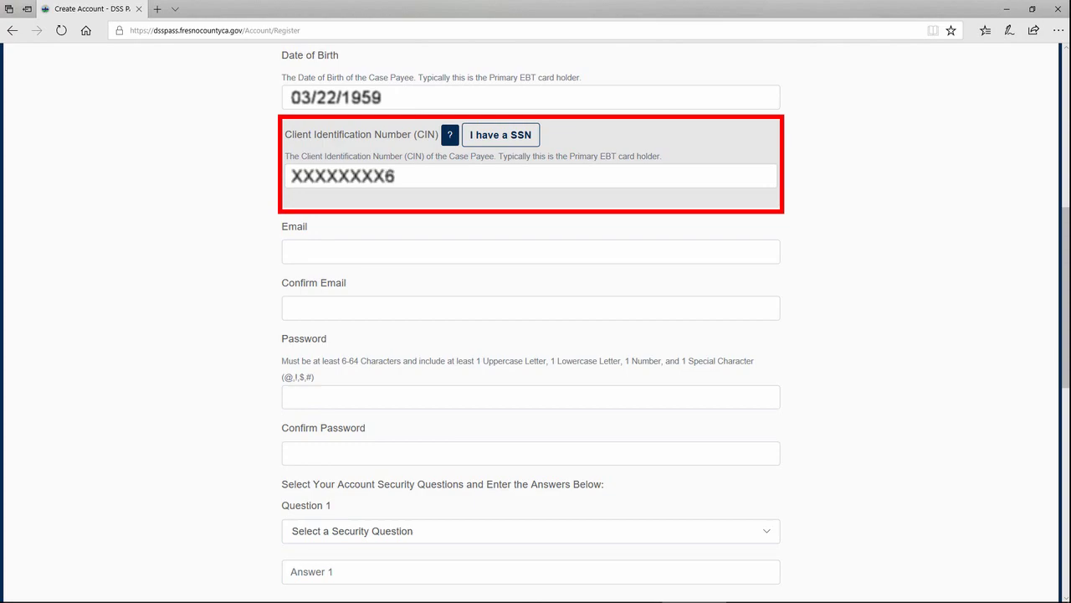
left_click(530, 251)
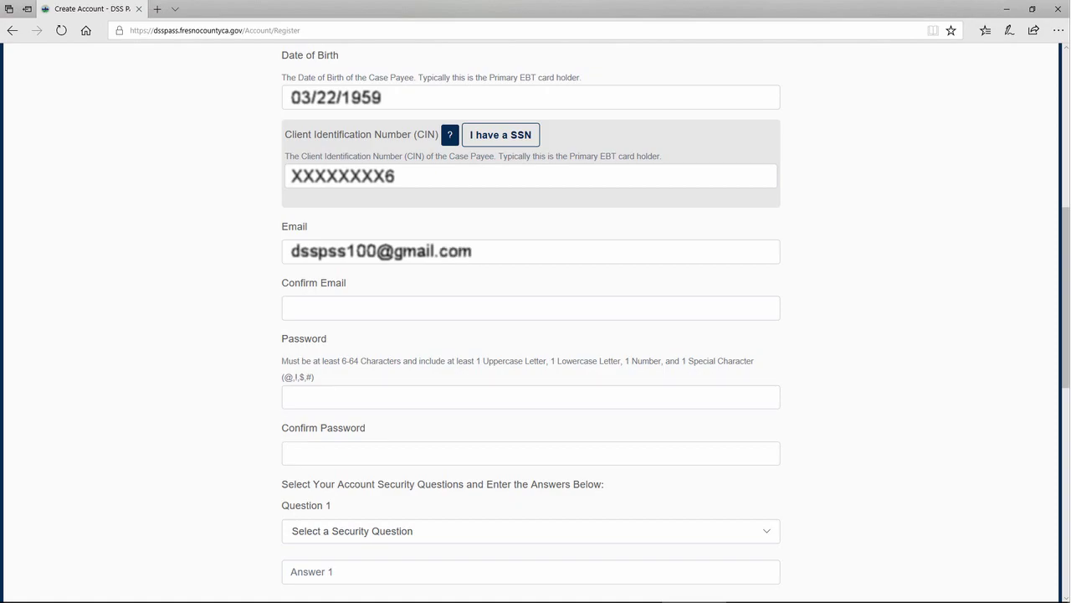
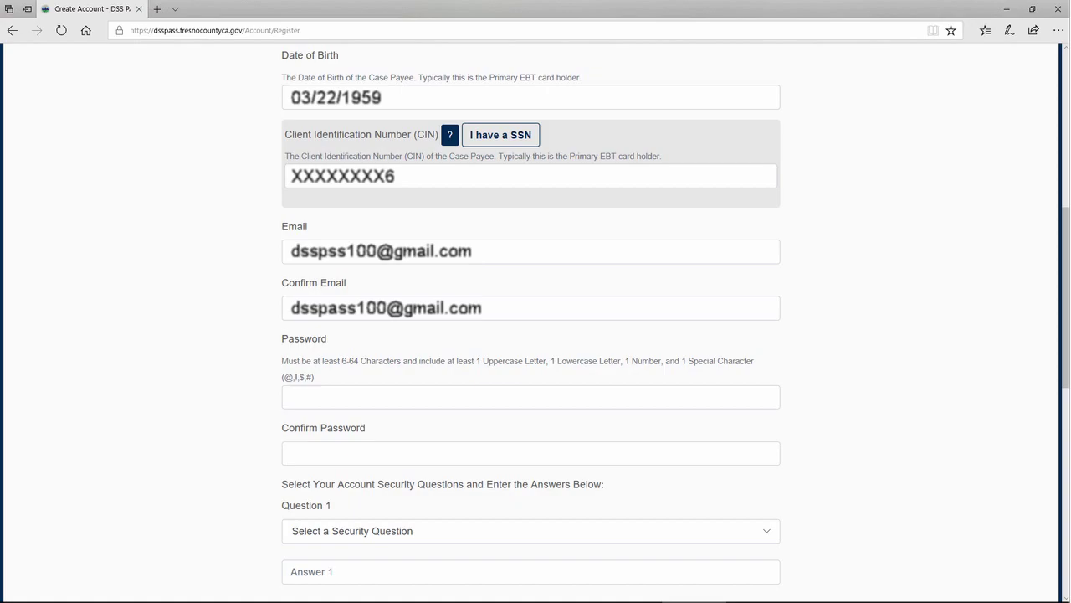
left_click(328, 251)
type("a")
Enter the account password and repeat it in Confirm Password.
left_click(531, 397)
type("XXXXXXX")
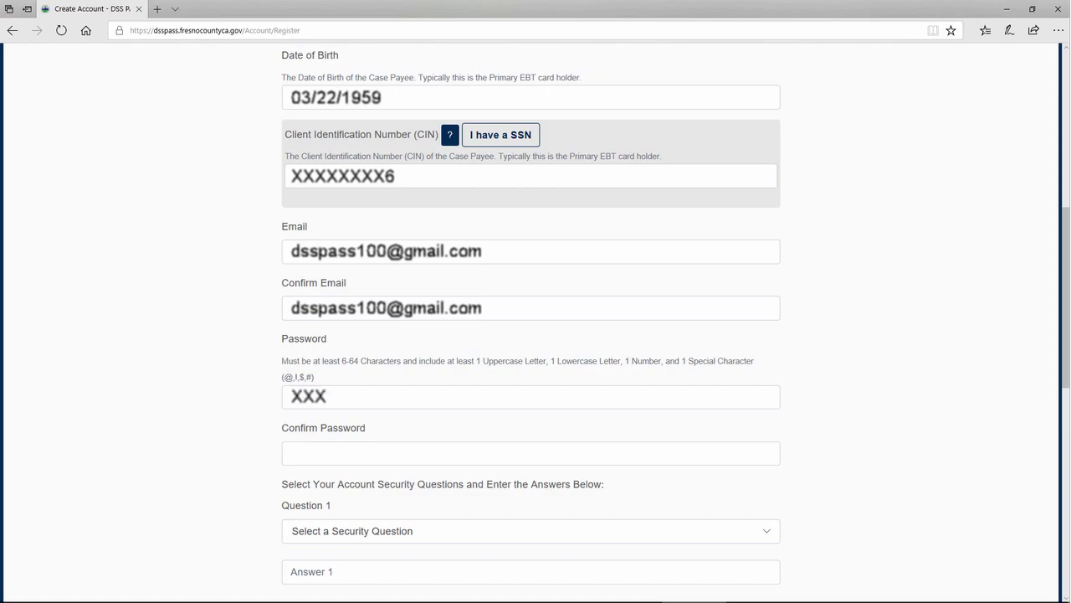
left_click(531, 453)
type("XXXXXXX")
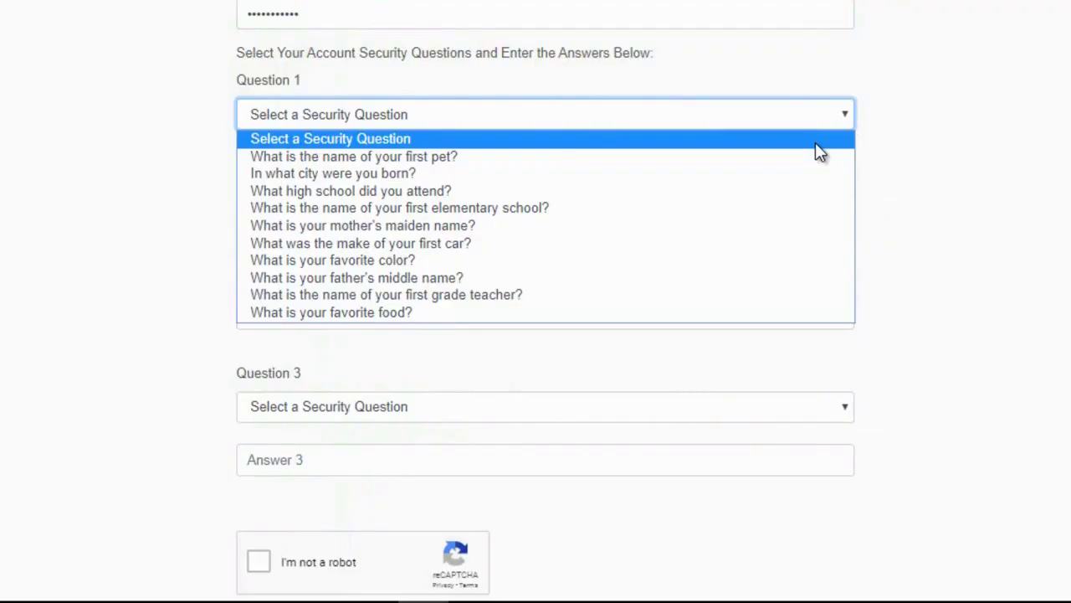
left_click(803, 155)
left_click(325, 162)
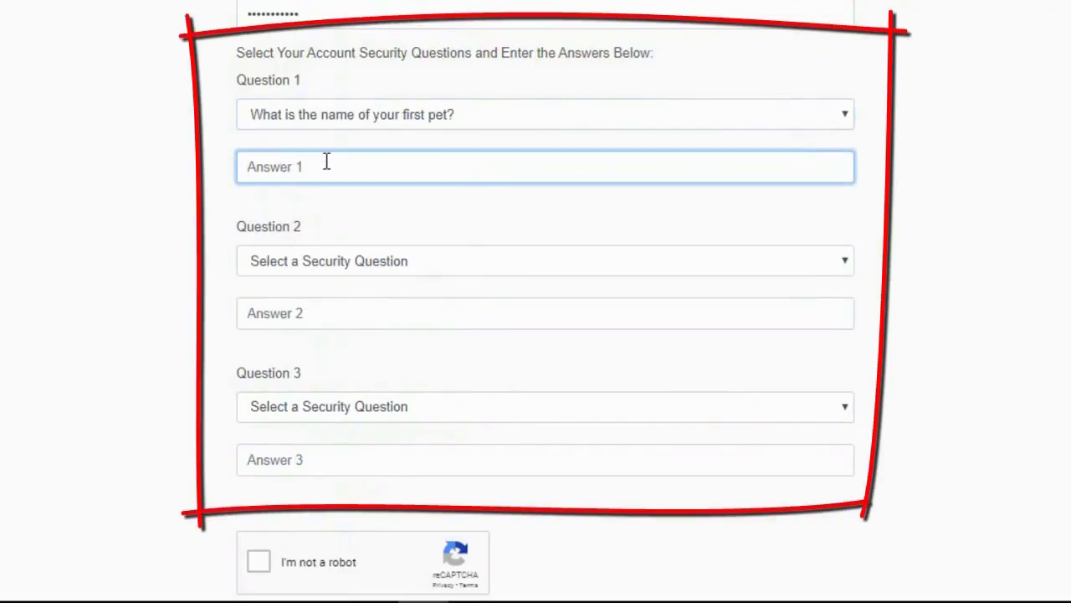
type("Lady")
key("Tab")
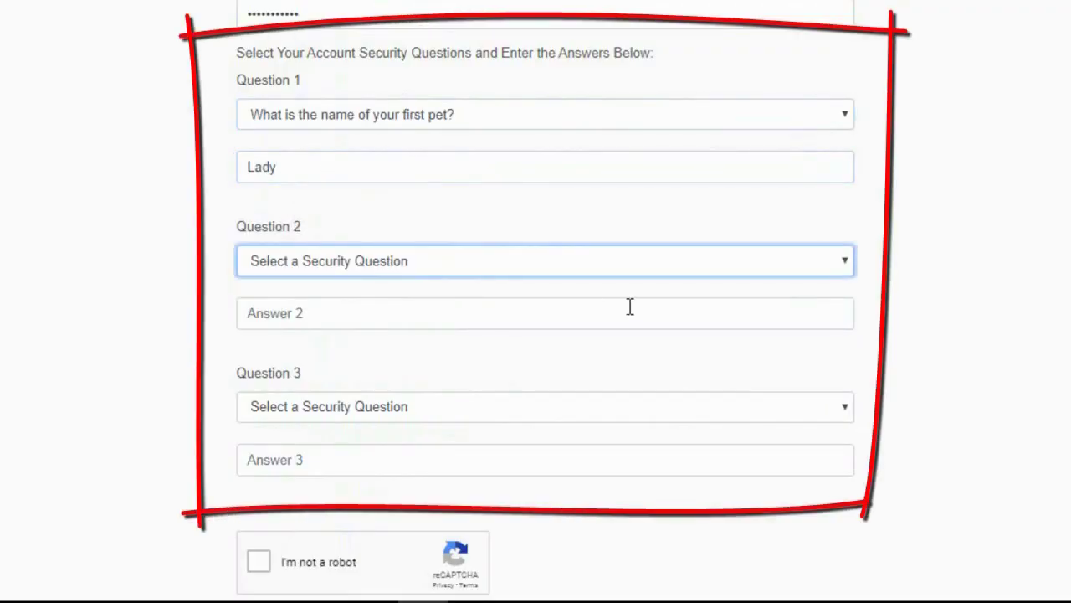
left_click(692, 266)
left_click(590, 319)
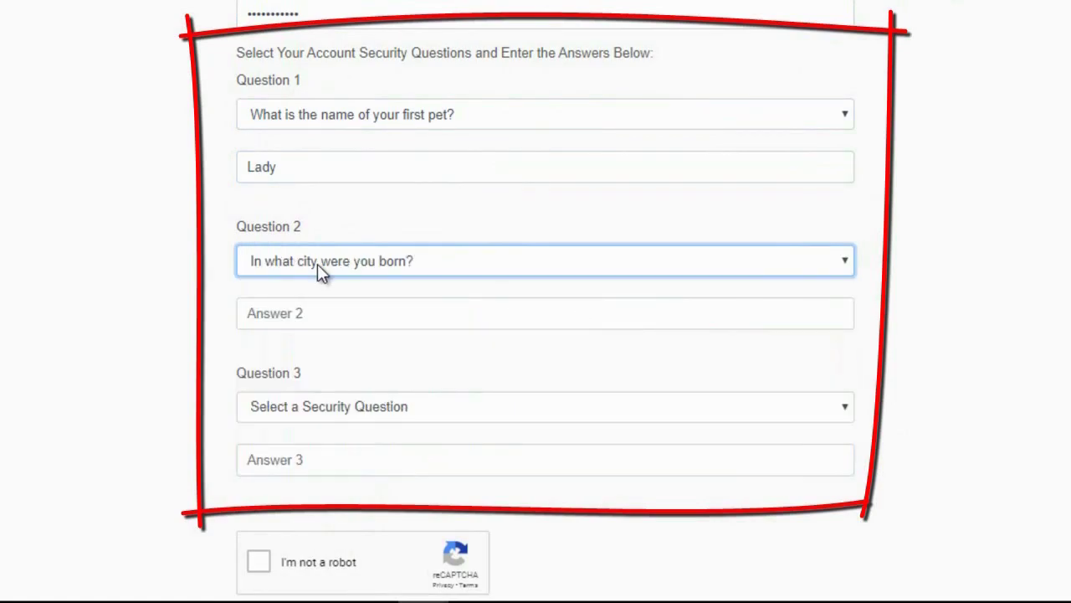
left_click(304, 313)
type("Fresno")
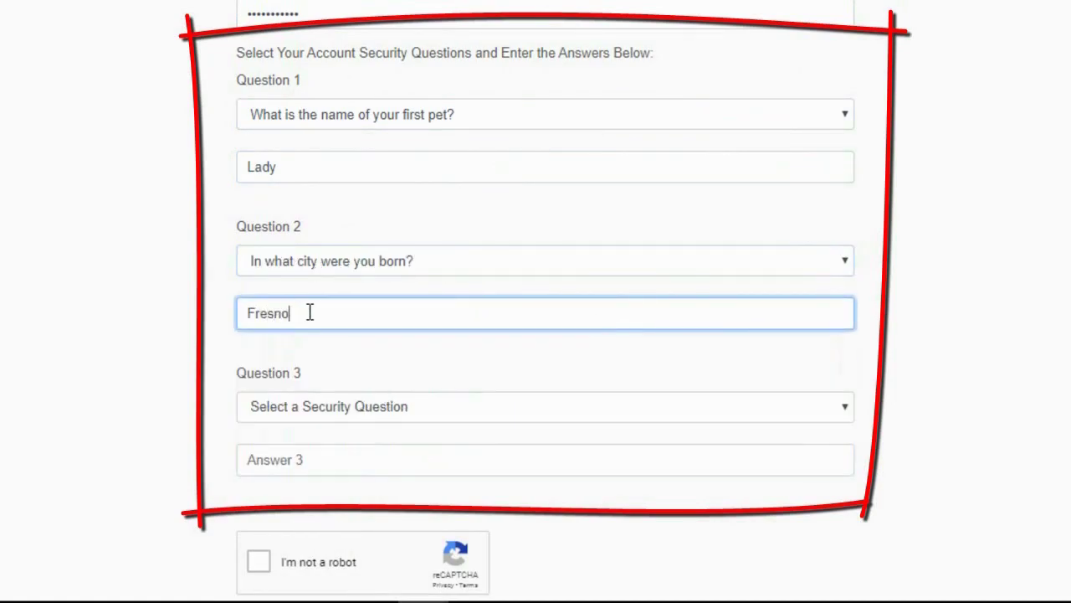
Set Question 3 to first elementary school, answered 'Fresno'.
left_click(368, 407)
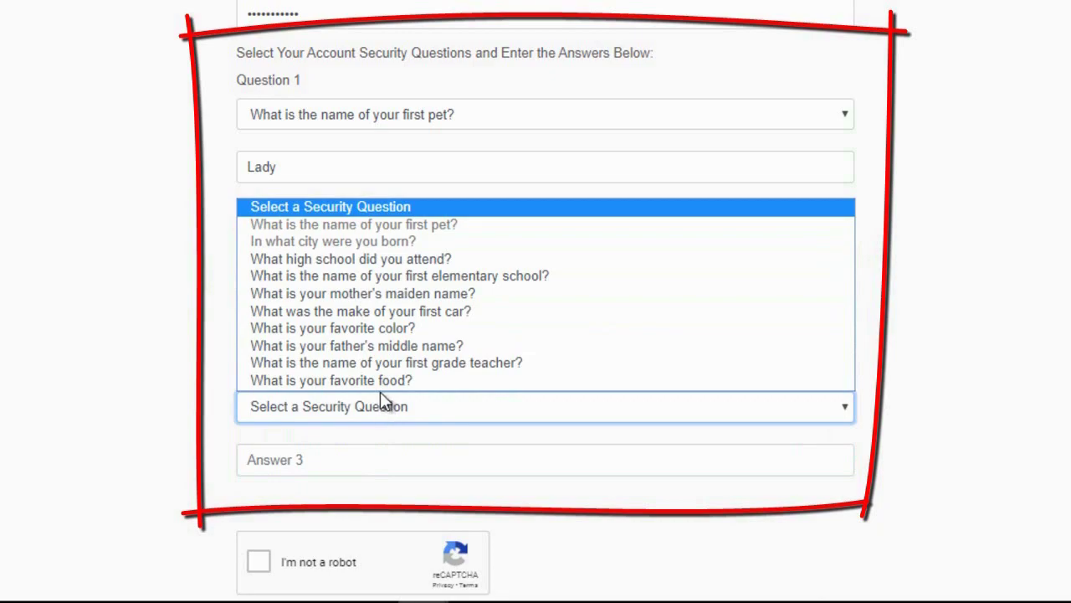
left_click(407, 282)
left_click(288, 459)
type("Fresno")
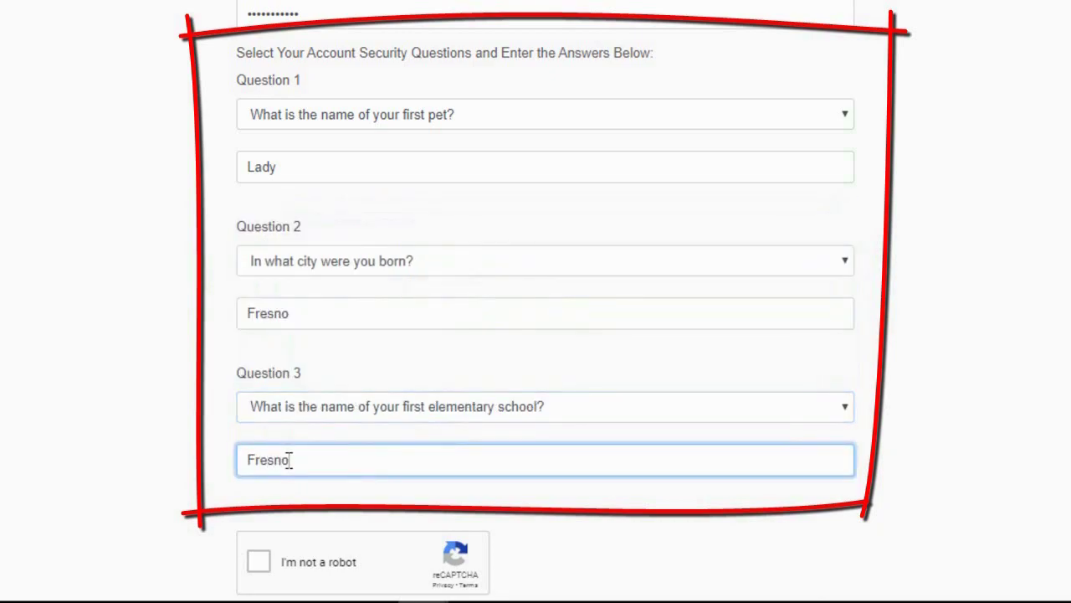
key("Tab")
scroll(597, 530, "down", 5)
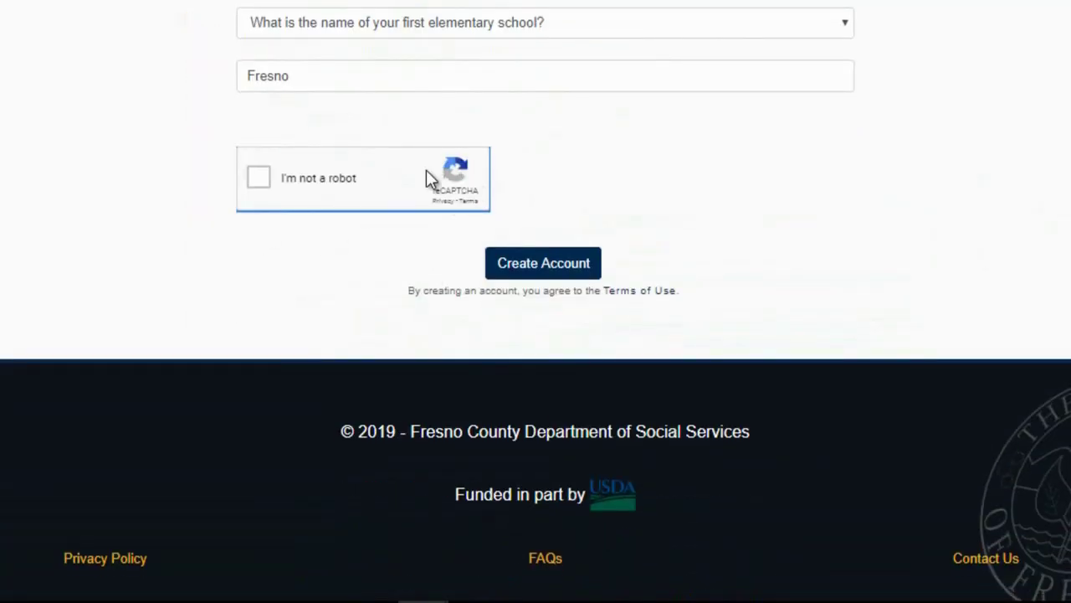
Pass the reCAPTCHA, submit the registration, and highlight the account-creation error.
left_click(255, 174)
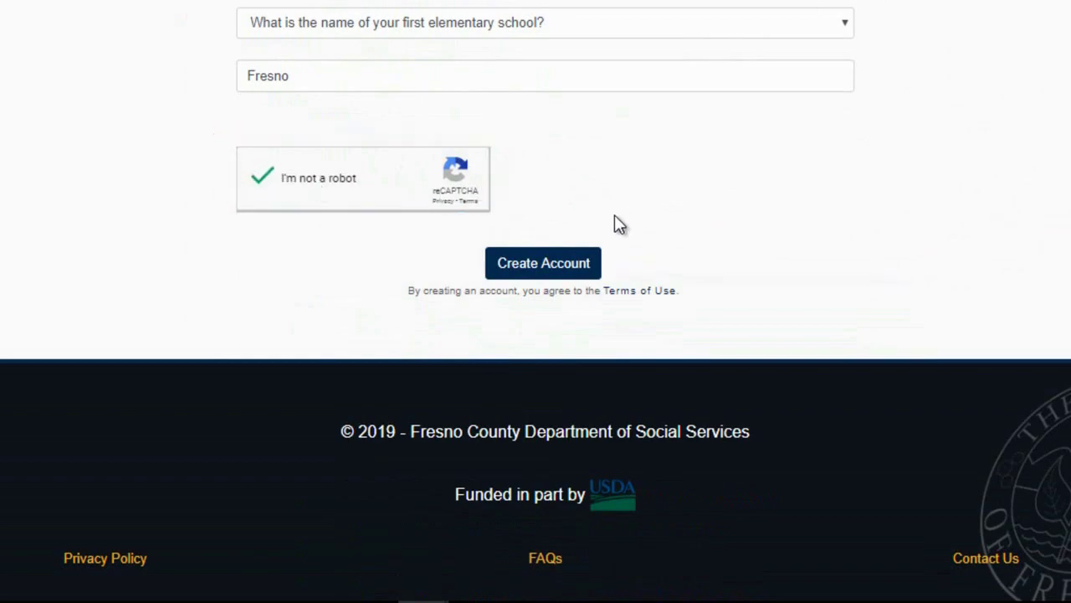
left_click(566, 264)
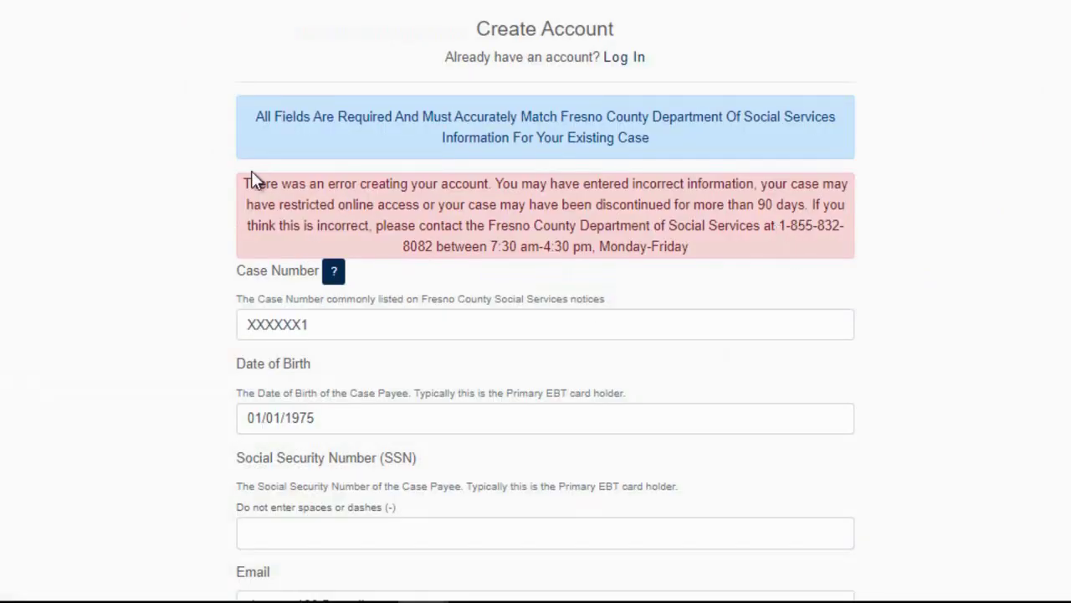
left_click_drag(244, 176, 808, 279)
left_click(970, 243)
Highlight the department's contact number and hours shown with the error.
scroll(866, 288, "down", 10)
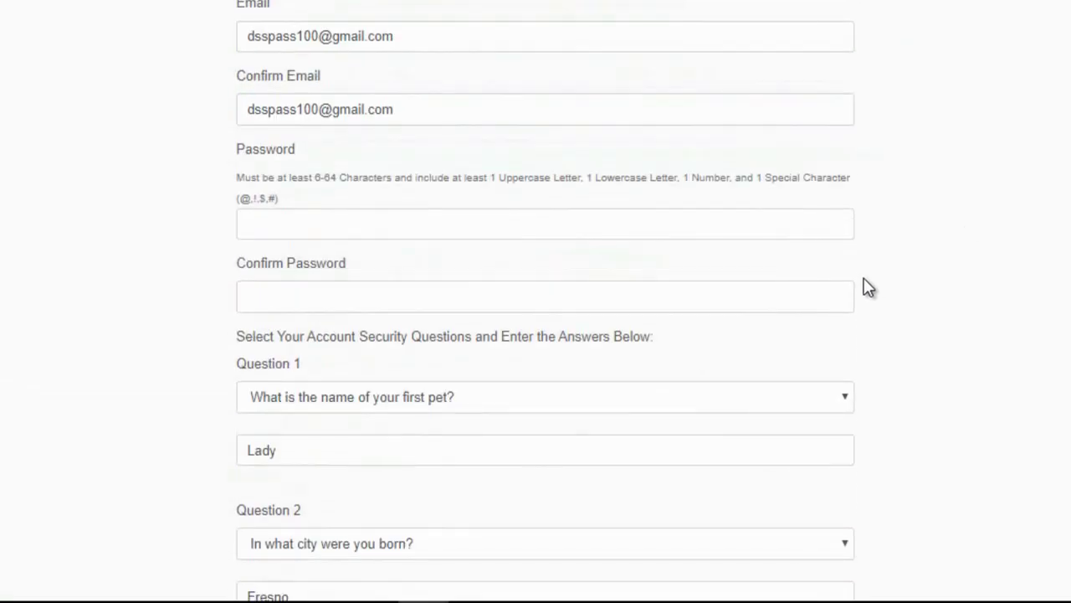
scroll(866, 288, "down", 2)
scroll(866, 288, "up", 10)
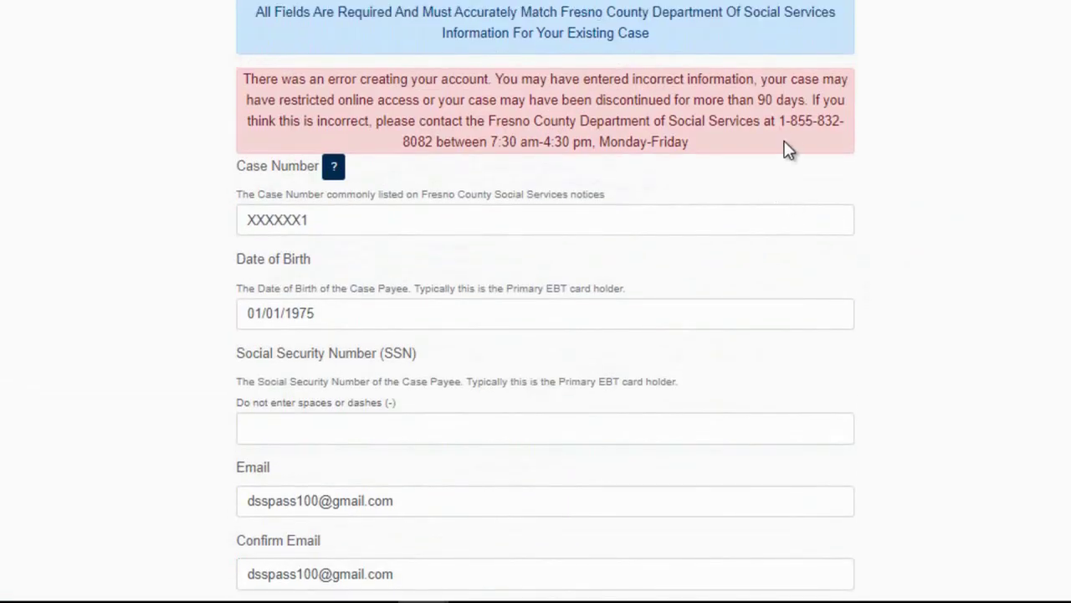
left_click_drag(778, 122, 827, 141)
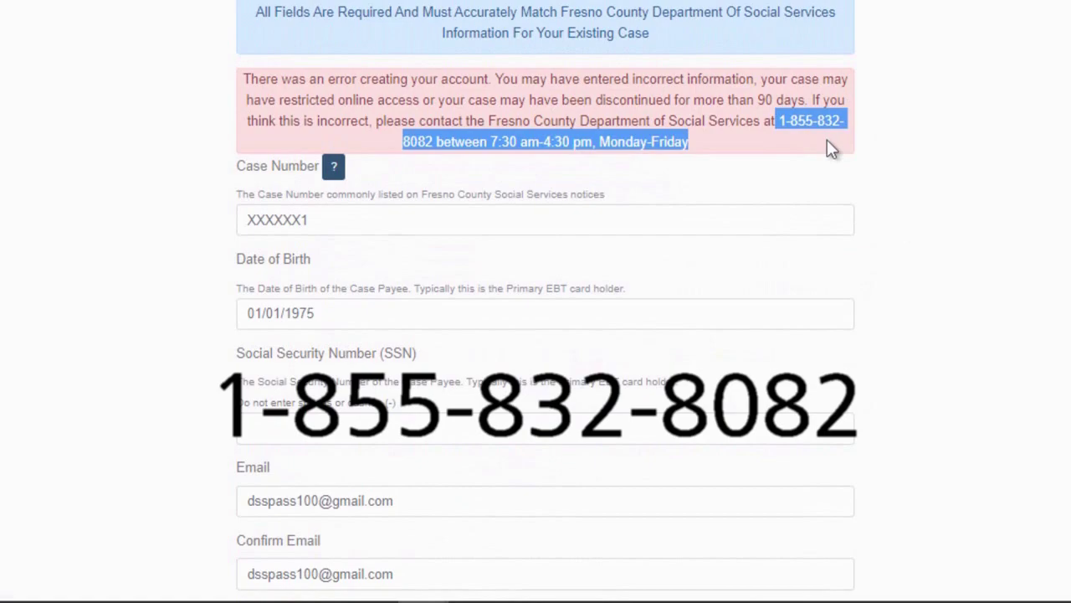
left_click(959, 149)
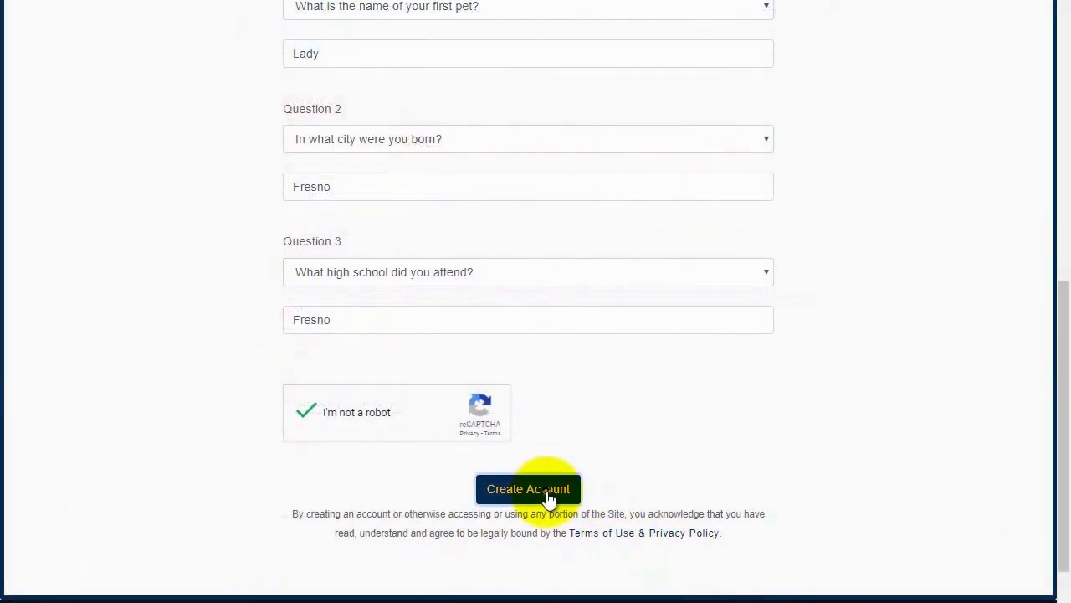
Resubmit the registration, highlight the confirmation-email notice, and open a new browser tab.
left_click(549, 494)
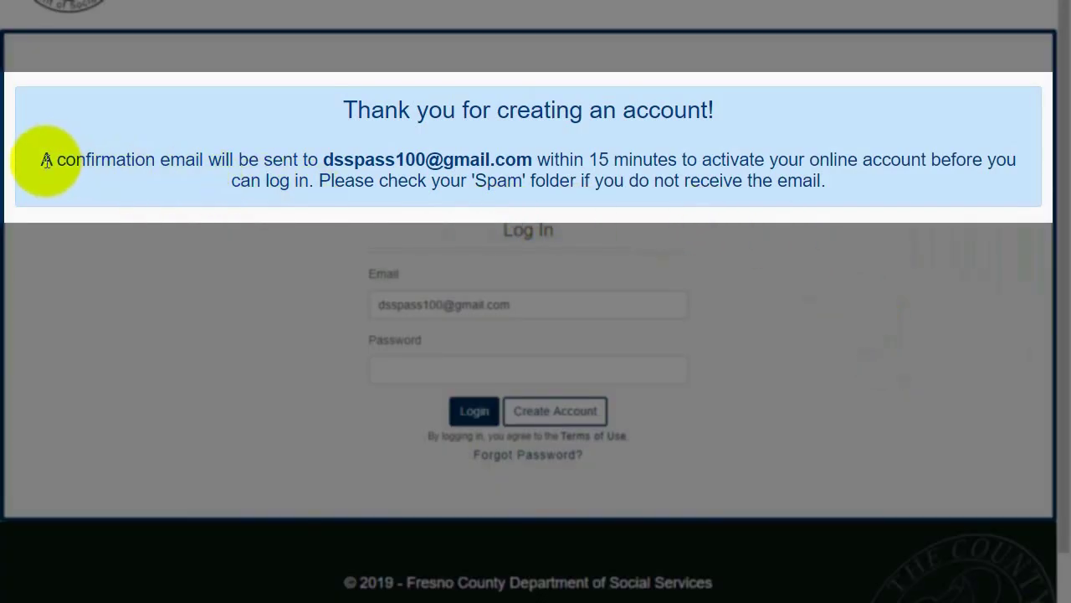
left_click_drag(40, 159, 251, 163)
left_click_drag(251, 163, 416, 159)
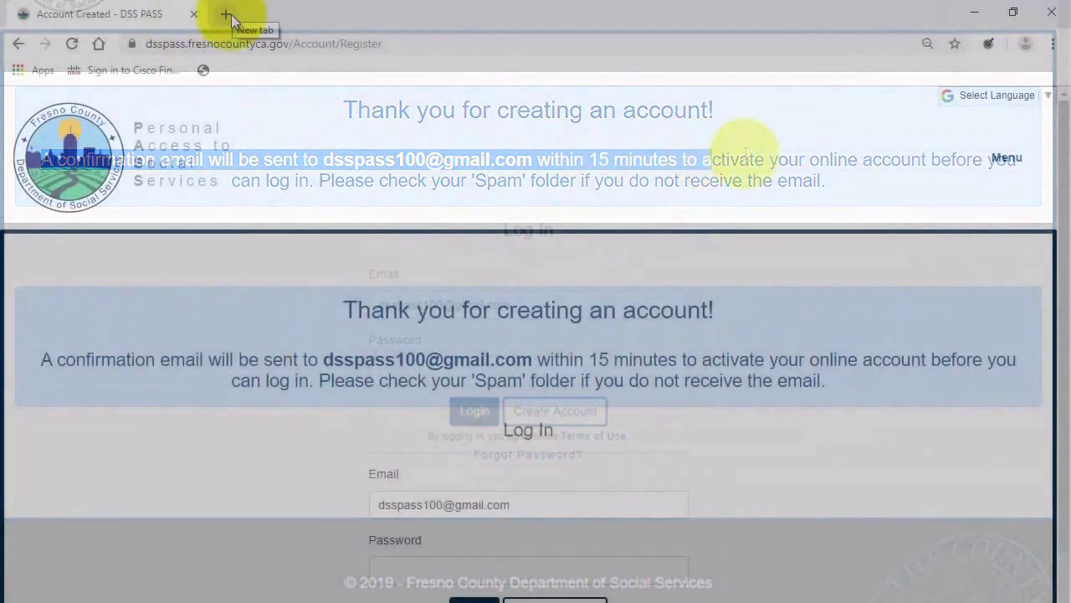
left_click(225, 15)
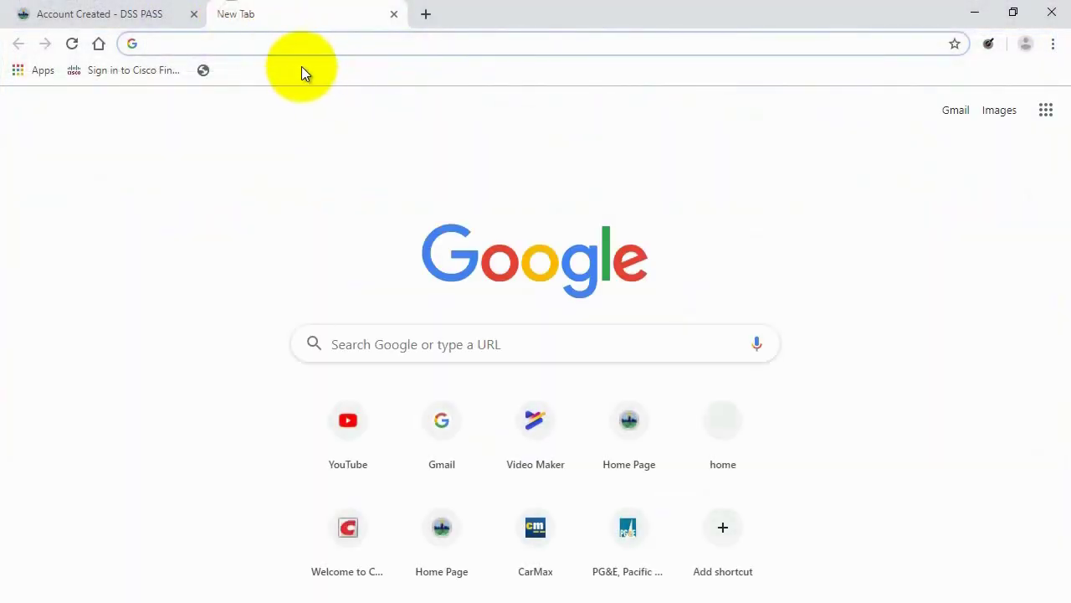
Sign in to Gmail with the account's e-mail address and password.
left_click(963, 115)
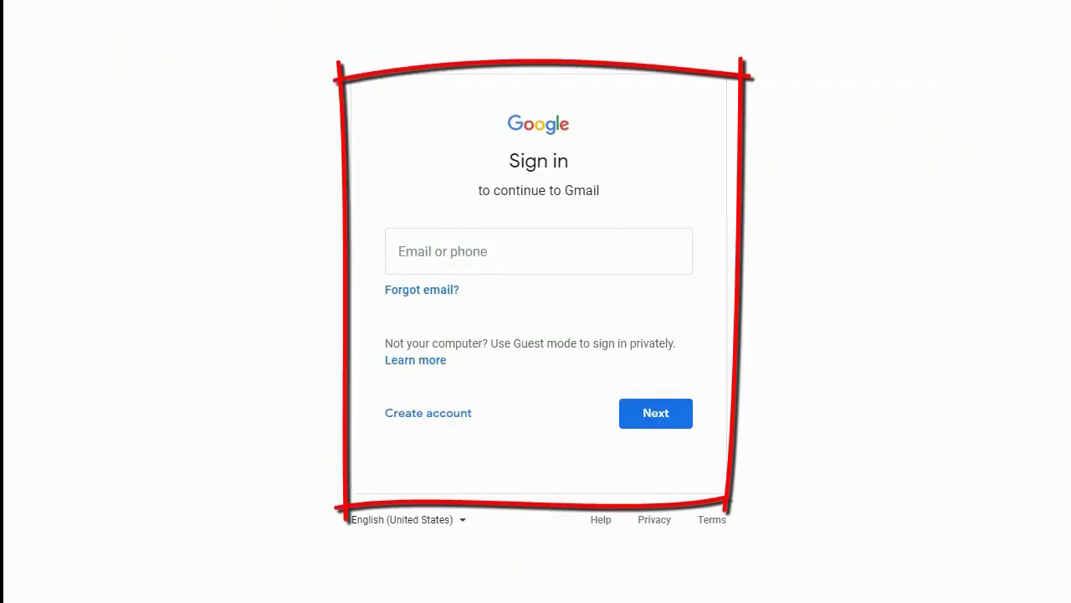
left_click(448, 247)
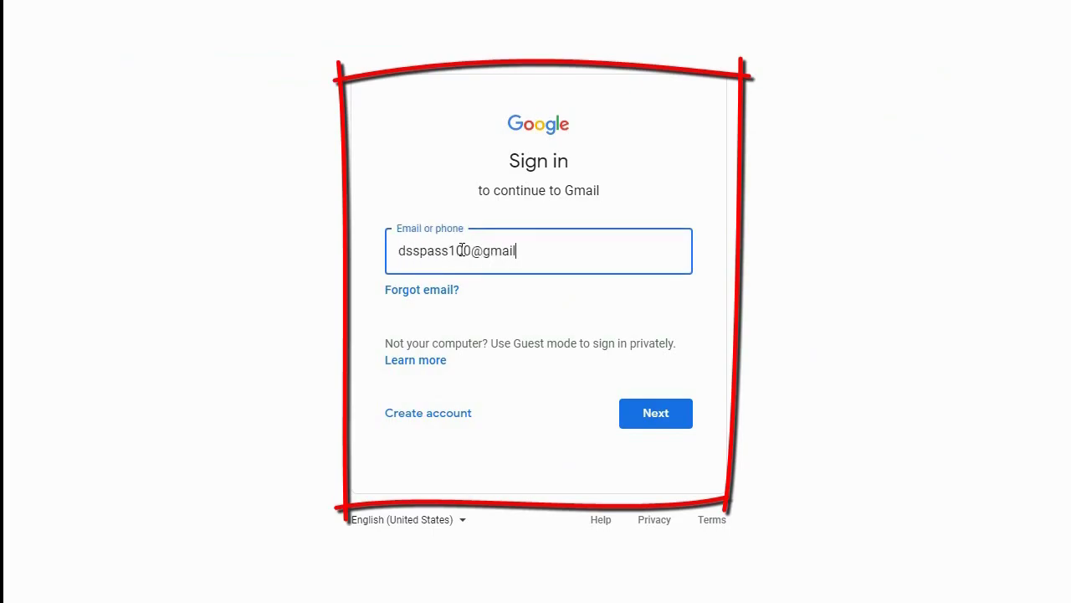
left_click(651, 414)
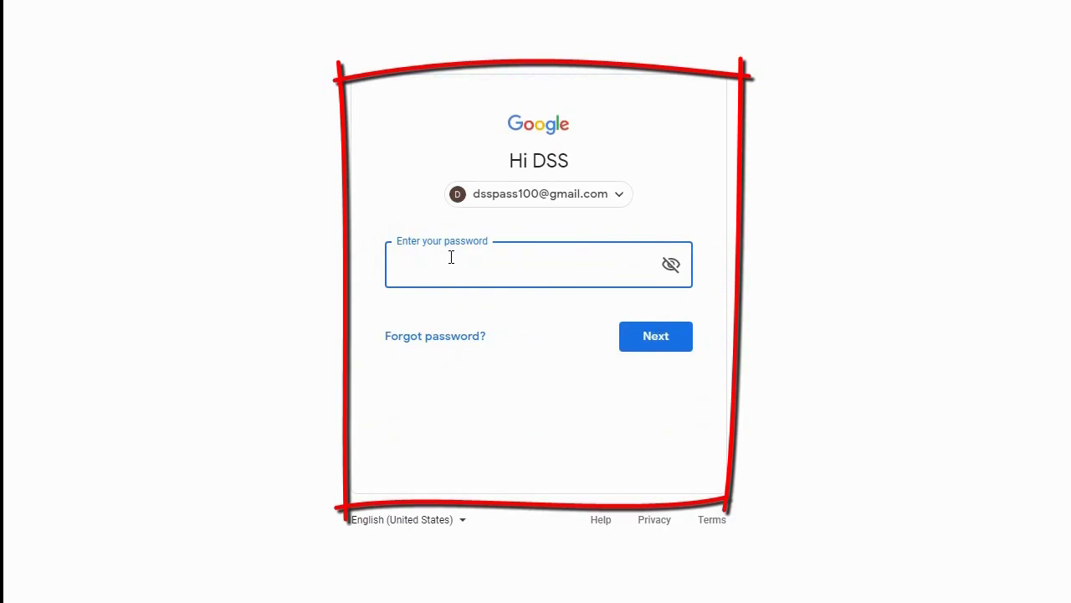
type("•••••••••")
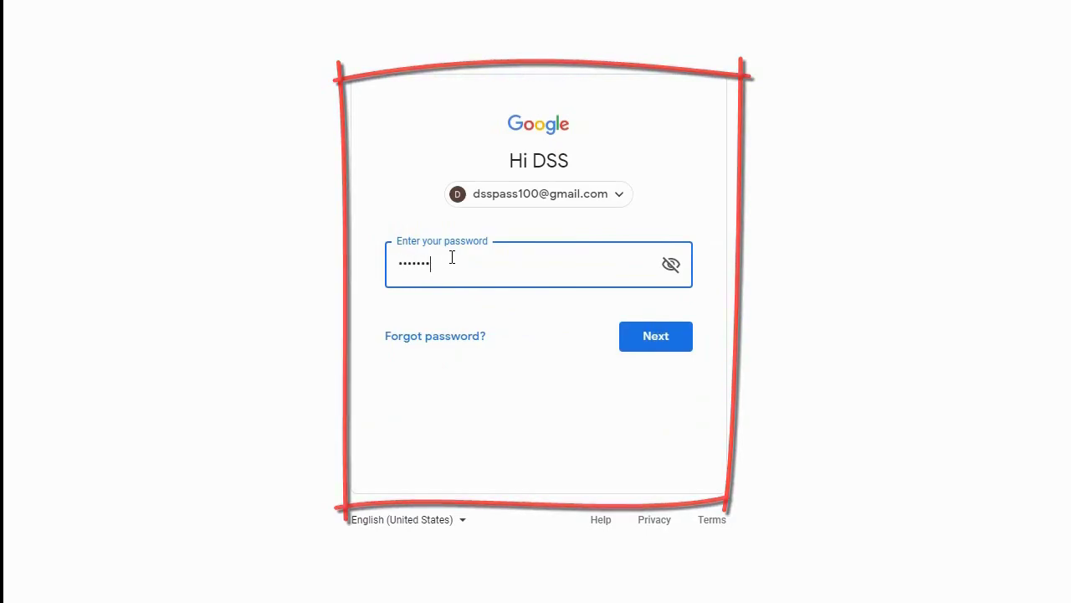
type("••")
key("Return")
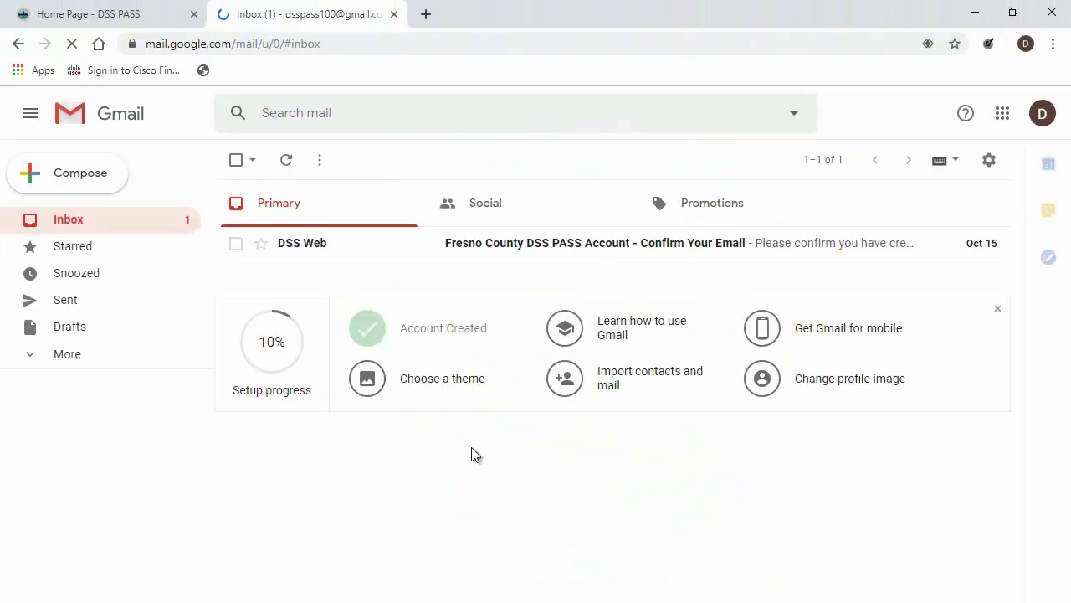
Open the DSS Web 'Confirm Your Email' message in Primary and follow its Click Here link.
left_click(594, 245)
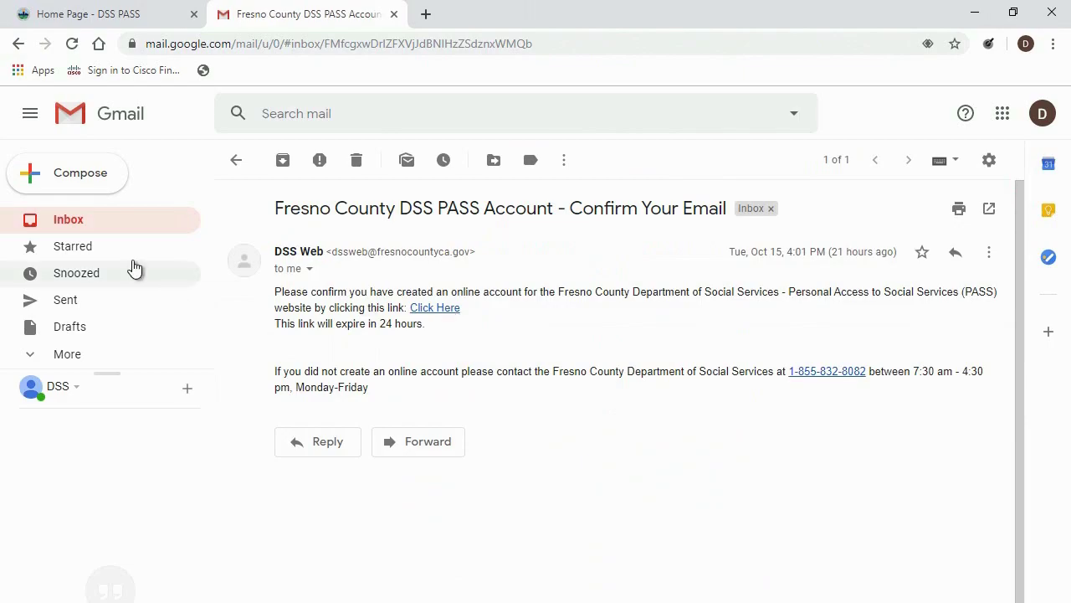
left_click(72, 225)
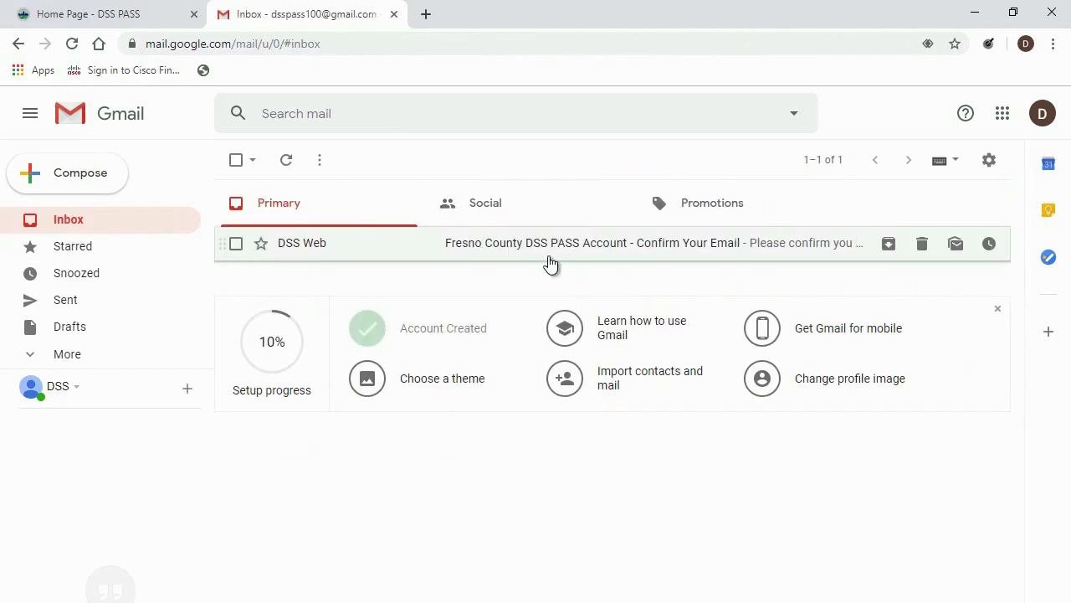
left_click(77, 356)
left_click_drag(207, 275, 206, 368)
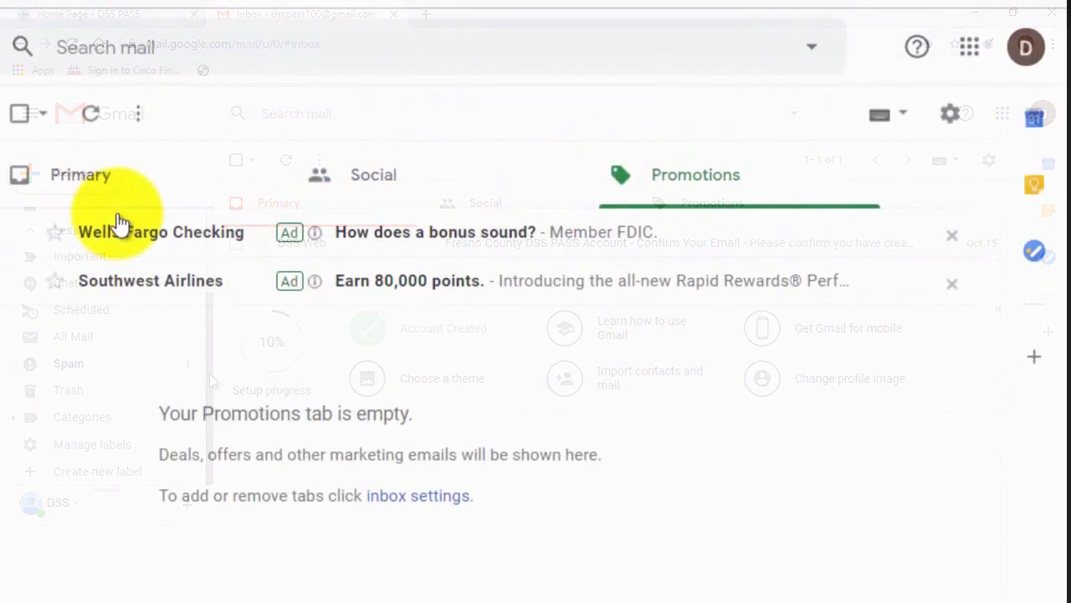
left_click(115, 196)
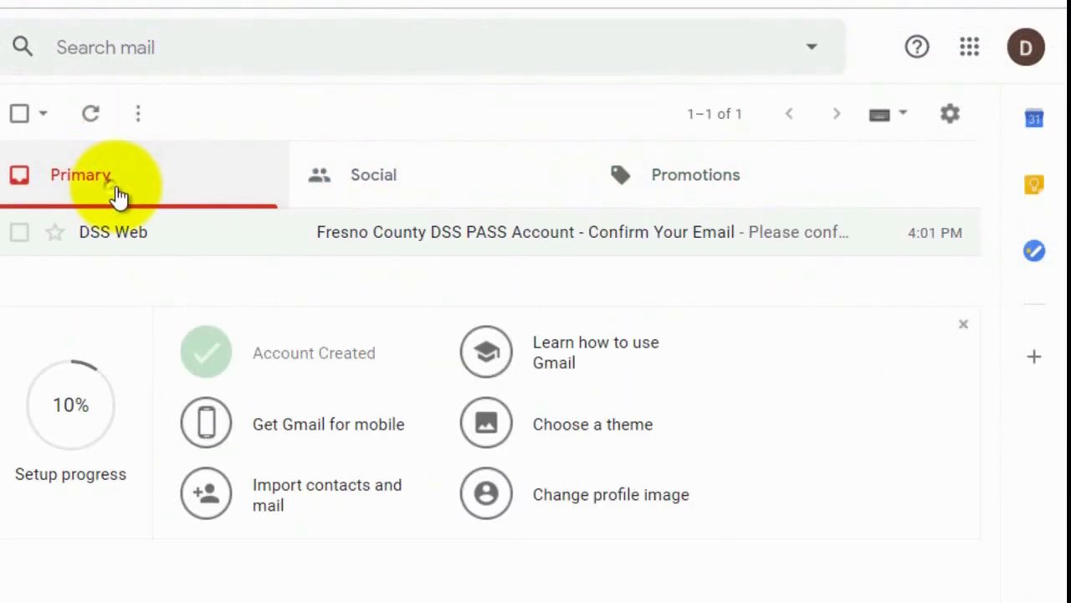
left_click(429, 240)
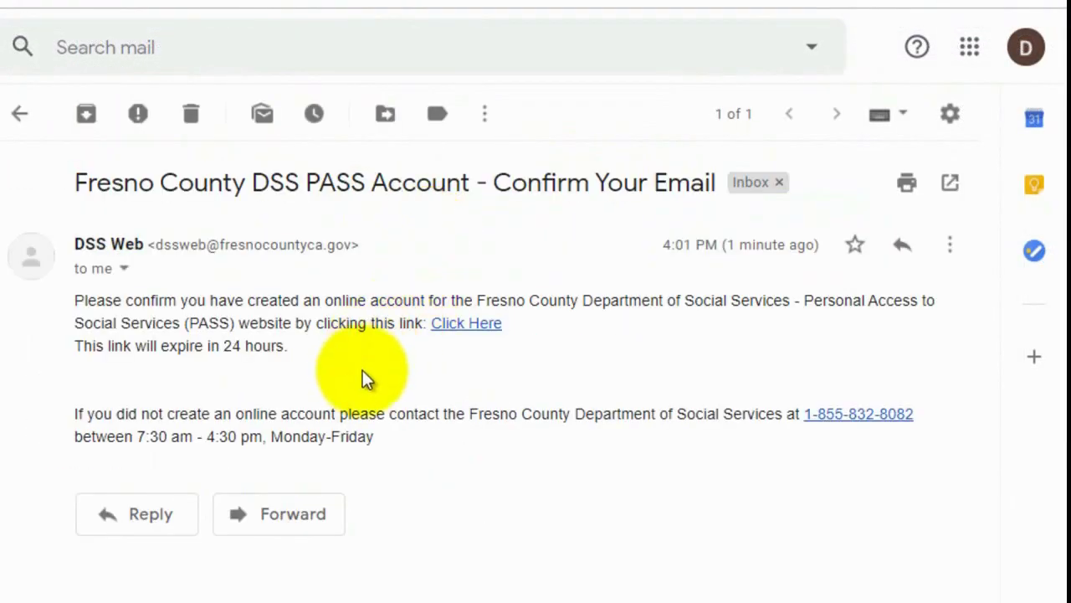
left_click(467, 323)
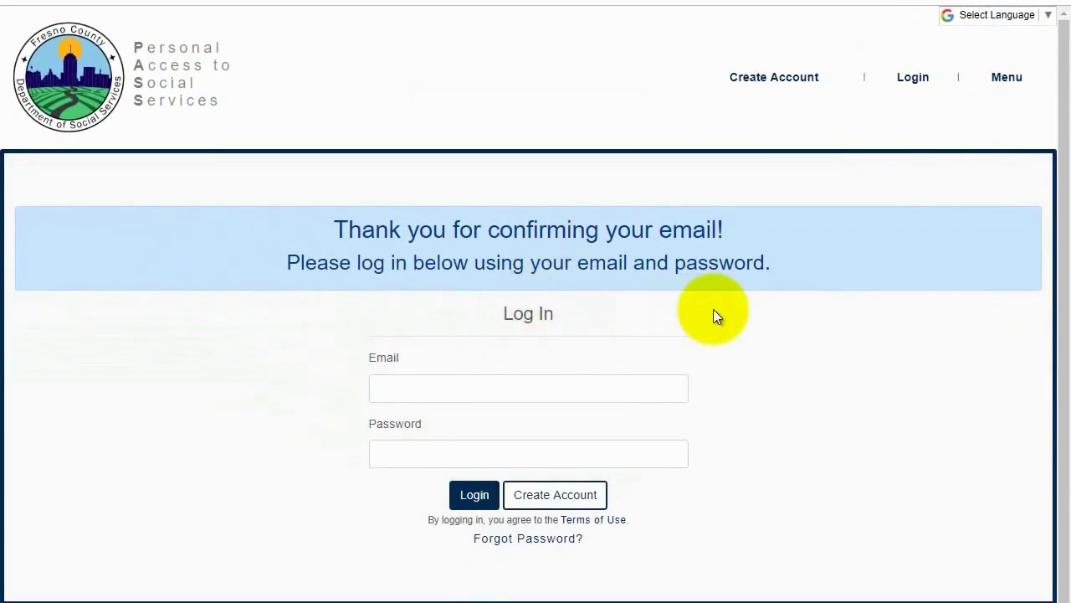
Log in to PASS with the account e-mail, replacing the autofilled password.
scroll(713, 309, "down", 1)
left_click(477, 322)
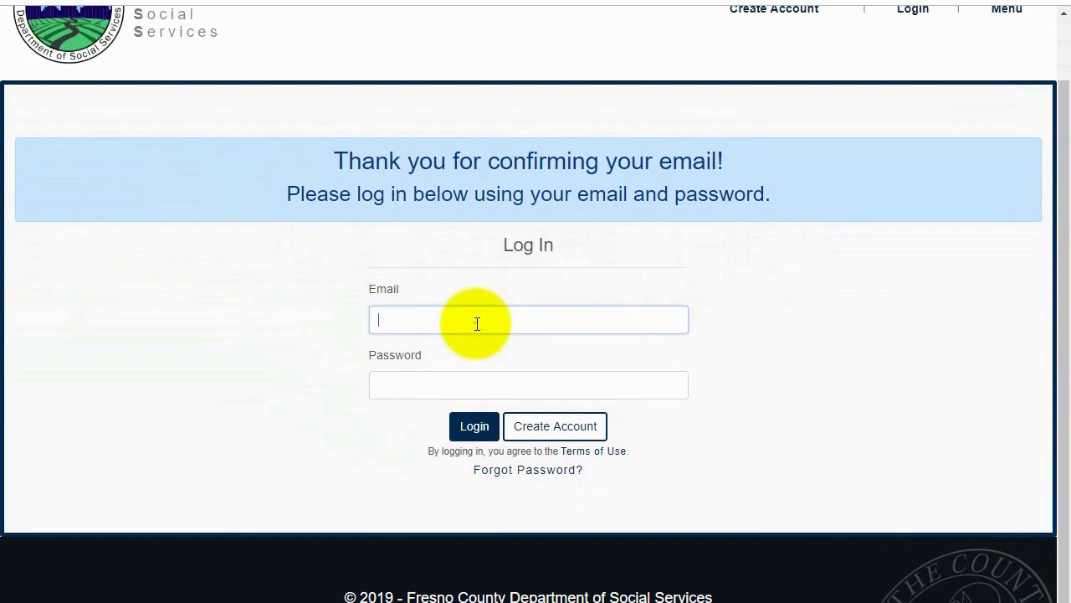
type("dsspass")
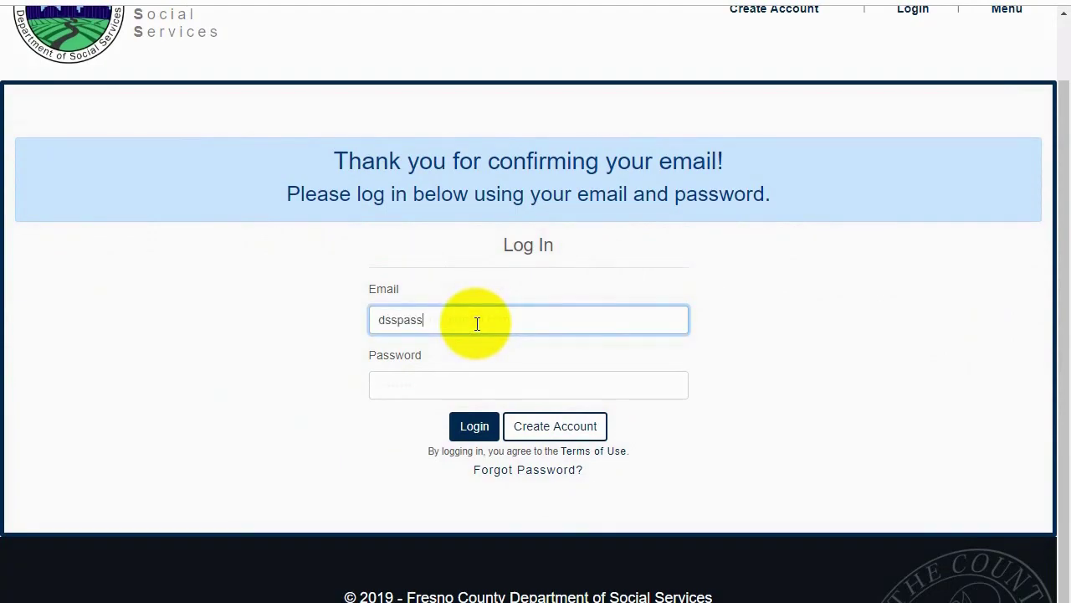
left_click(510, 339)
left_click(458, 389)
scroll(458, 390, "down", 1)
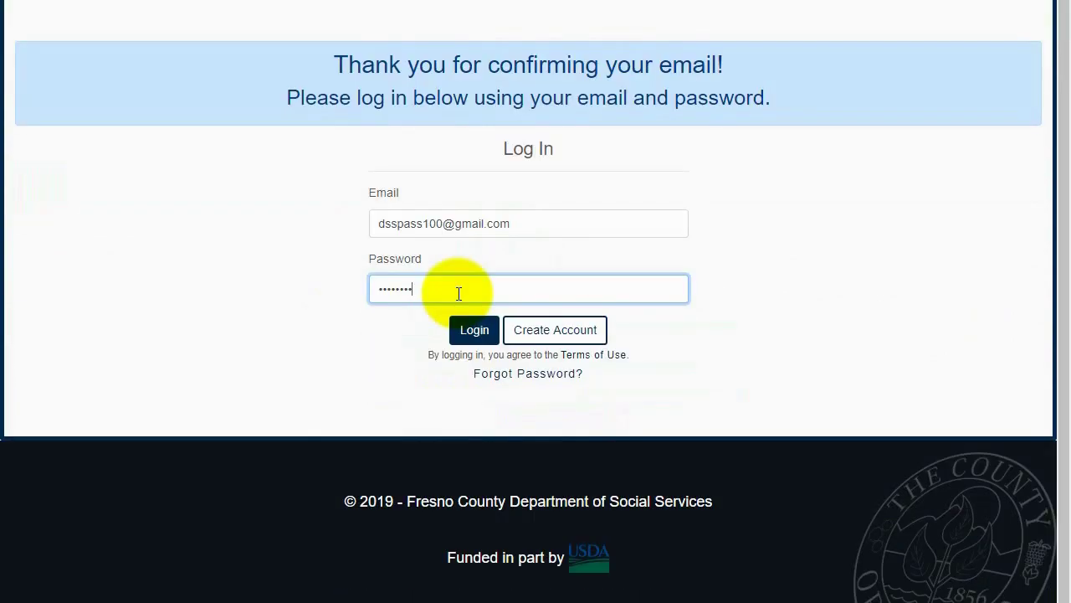
left_click_drag(458, 292, 305, 292)
key("BackSpace")
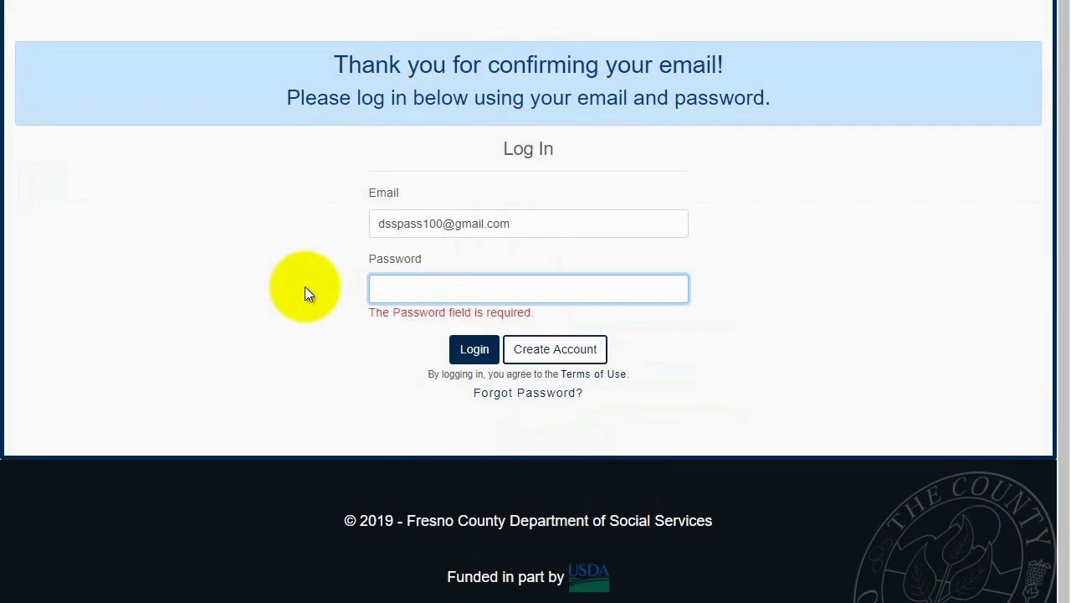
type("••••")
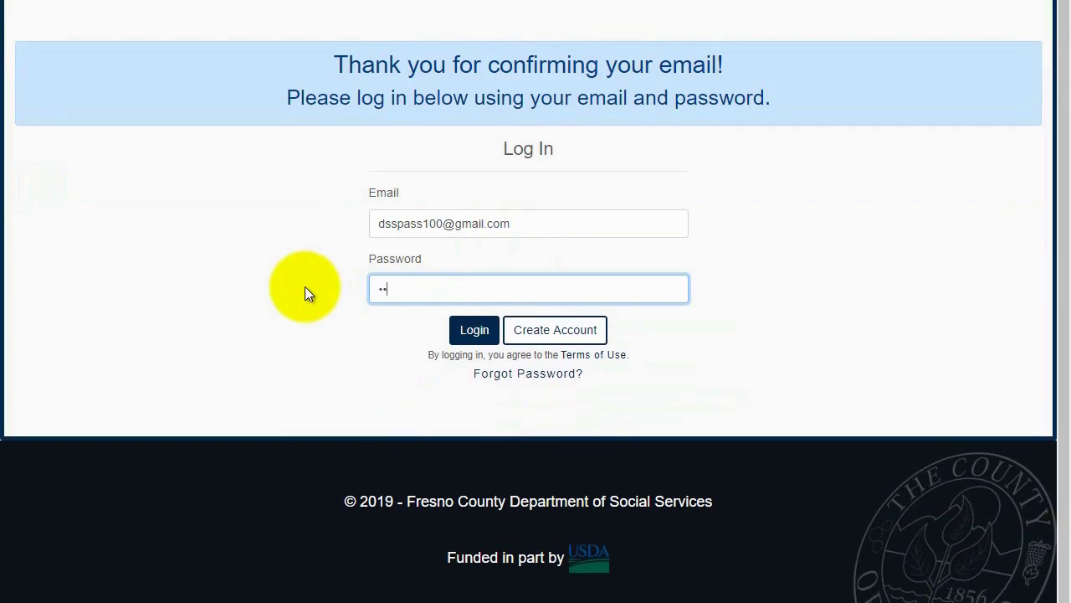
type("••••••")
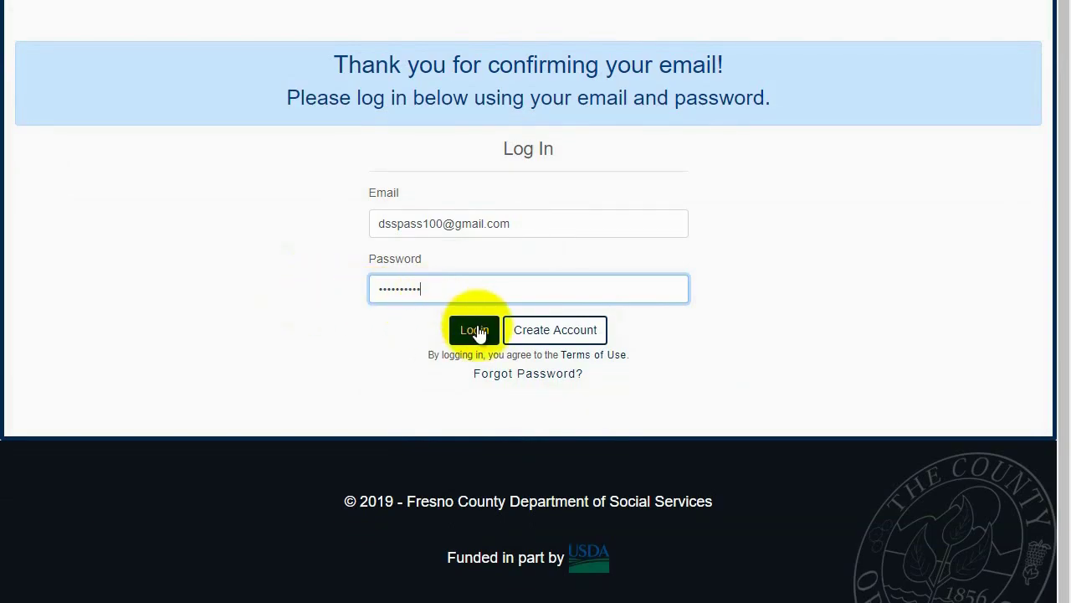
left_click(474, 329)
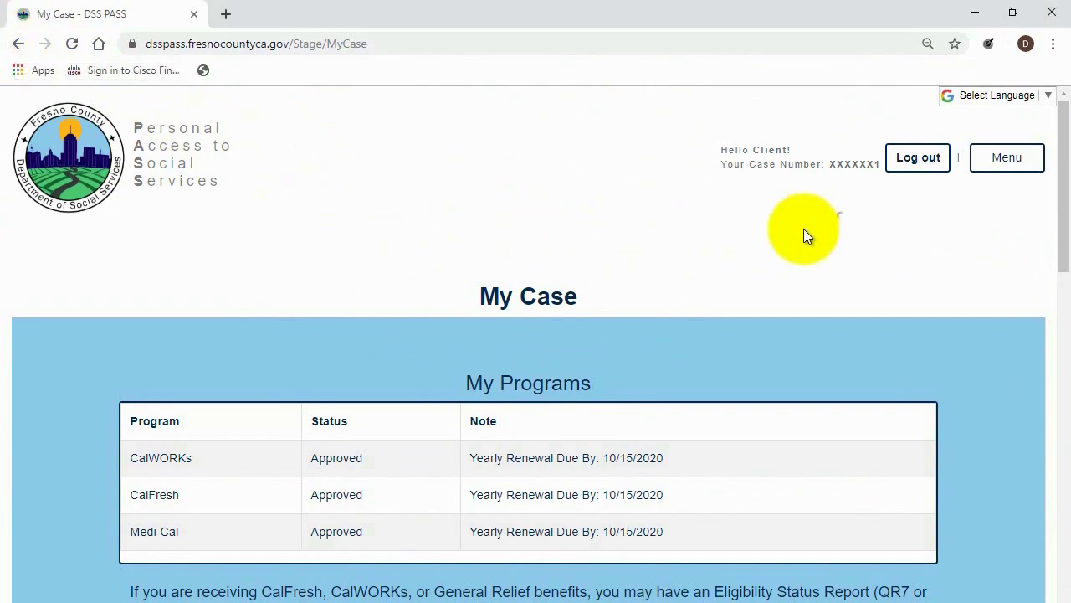
Log out of PASS from the My Case page's top-right Log out button.
scroll(643, 274, "down", 1)
scroll(642, 273, "up", 1)
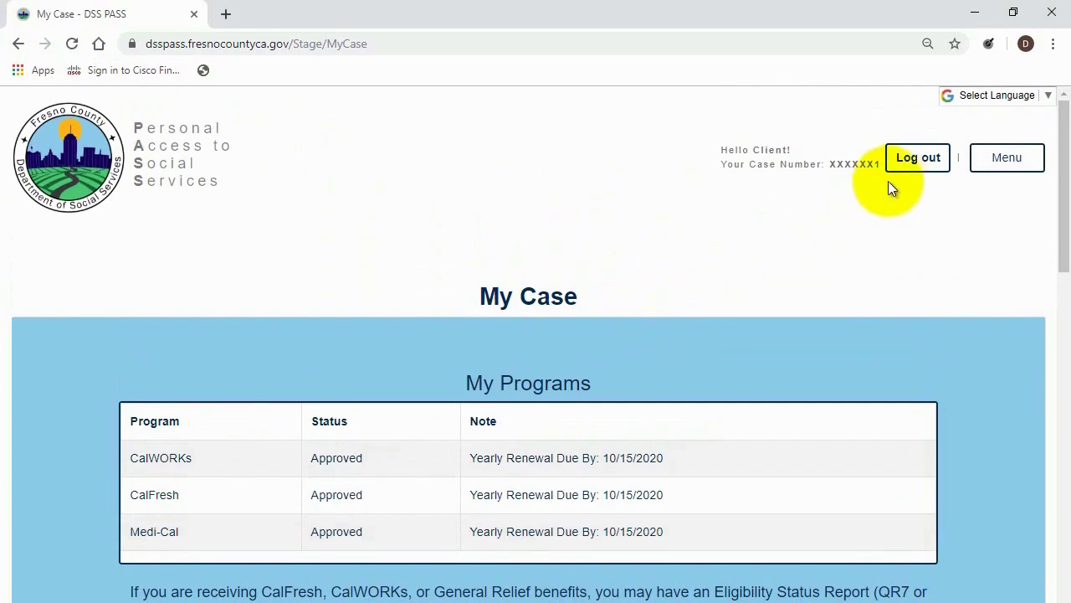
scroll(462, 598, "down", 6)
scroll(469, 596, "up", 6)
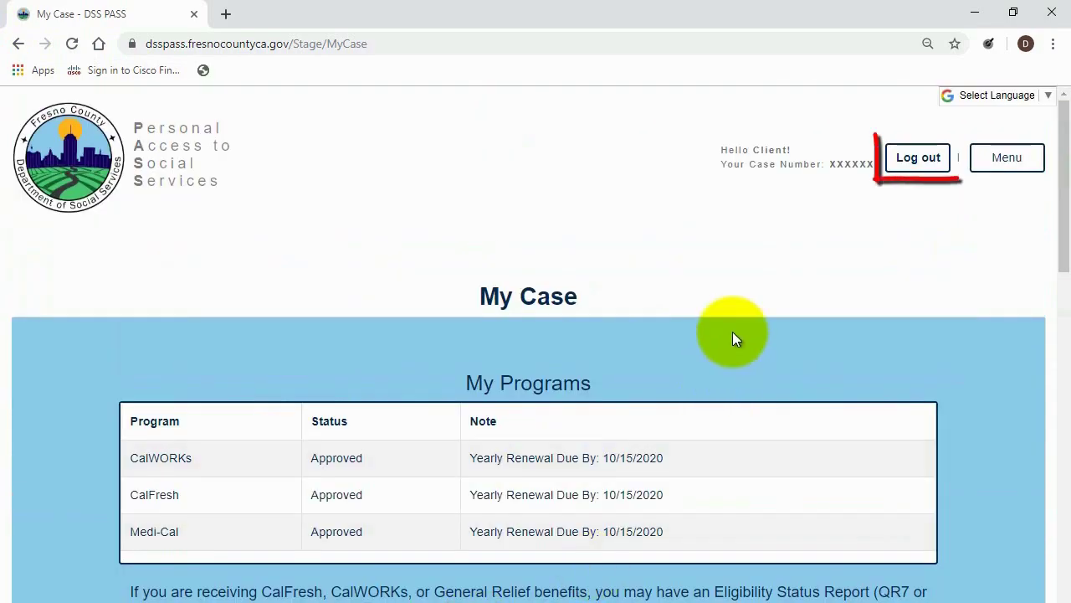
left_click(902, 159)
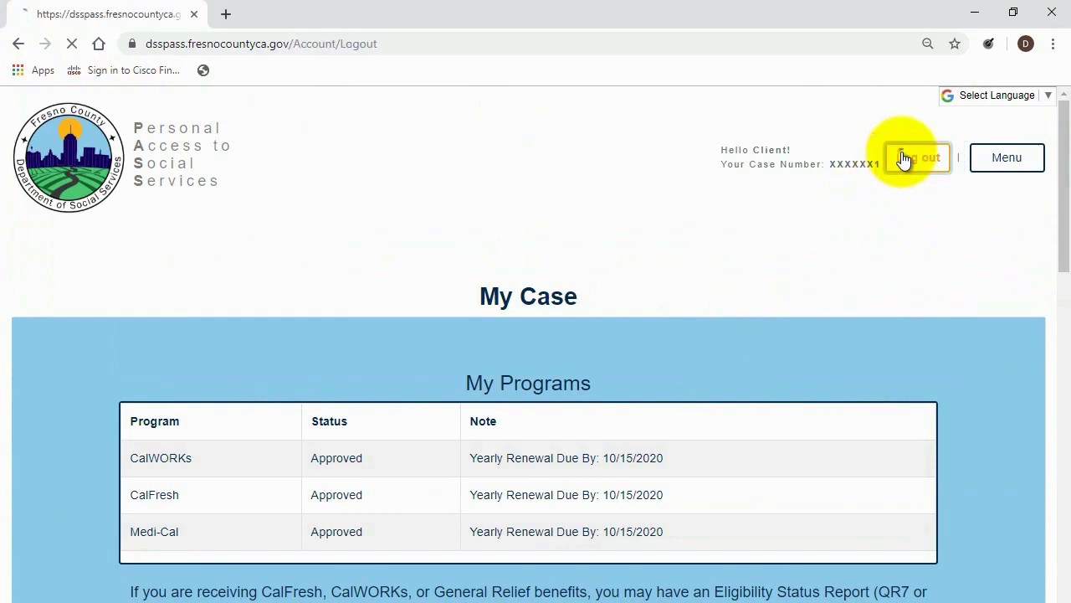